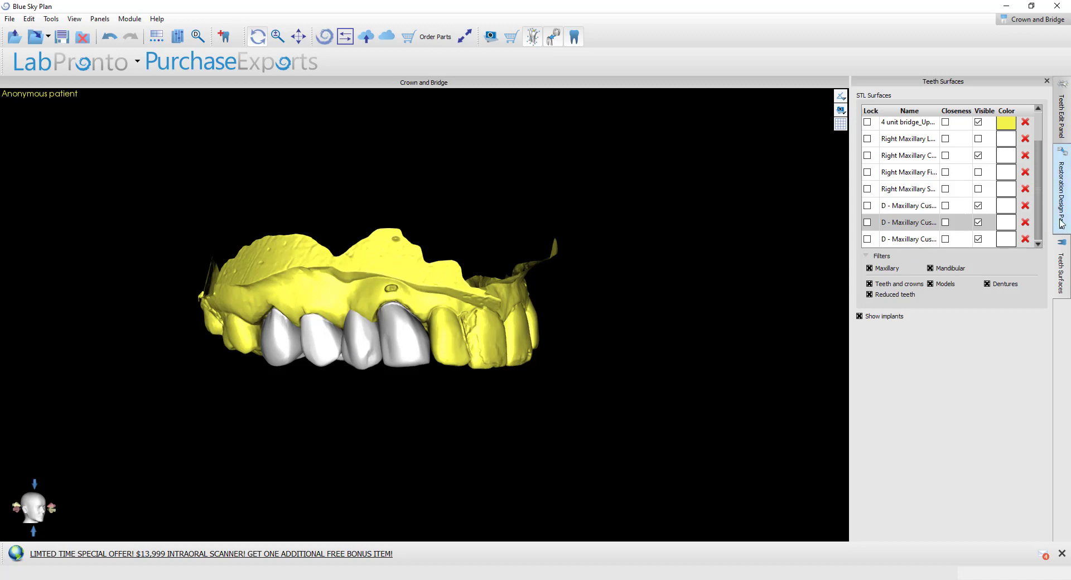
# Step: Start creating a bridge from the four upper crowns
pyautogui.click(1061, 195)
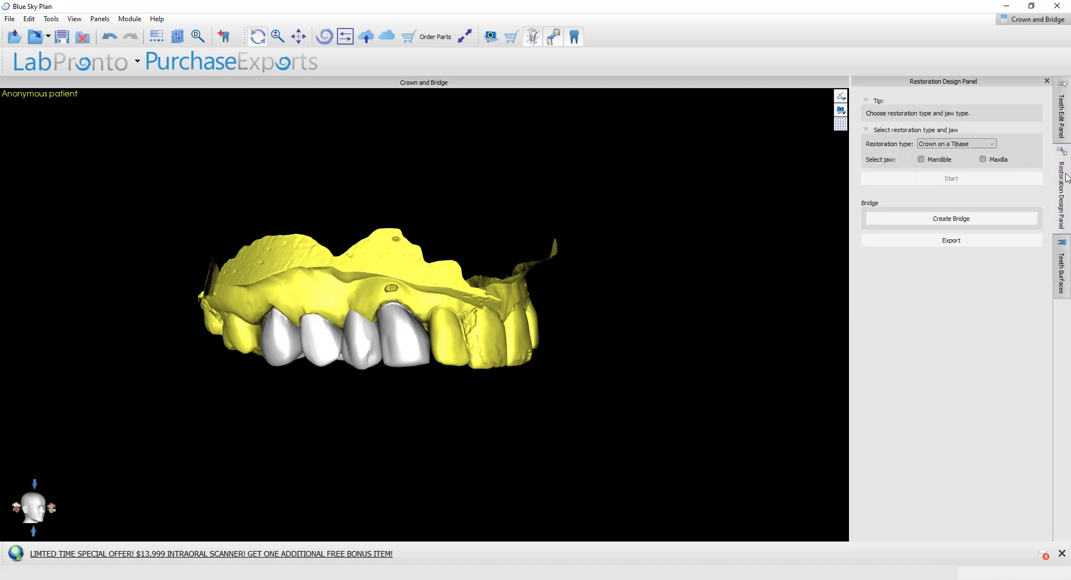
pyautogui.click(955, 222)
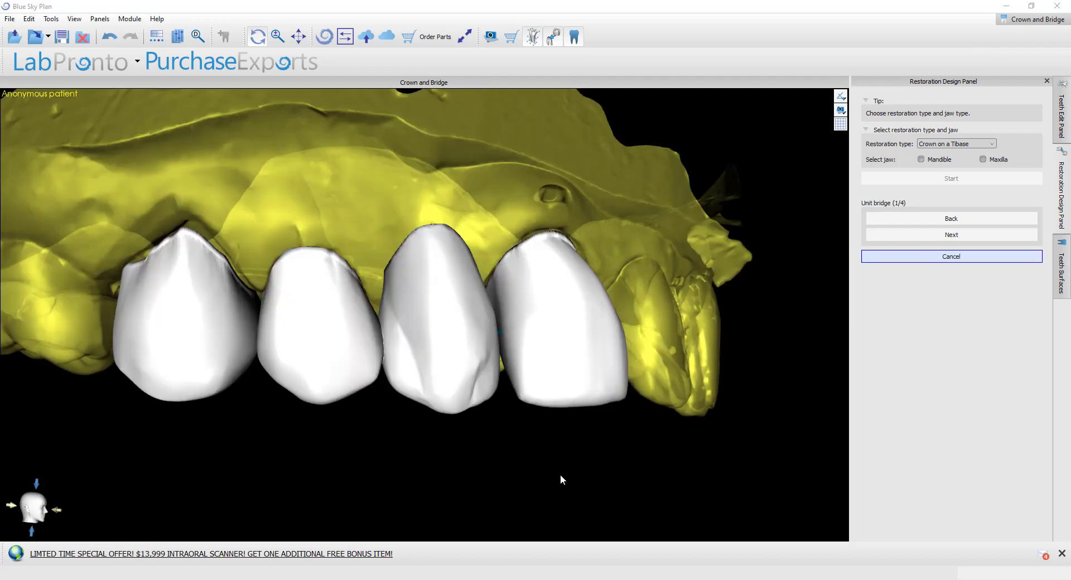
pyautogui.moveTo(420, 474); pyautogui.dragTo(418, 442, button='right')
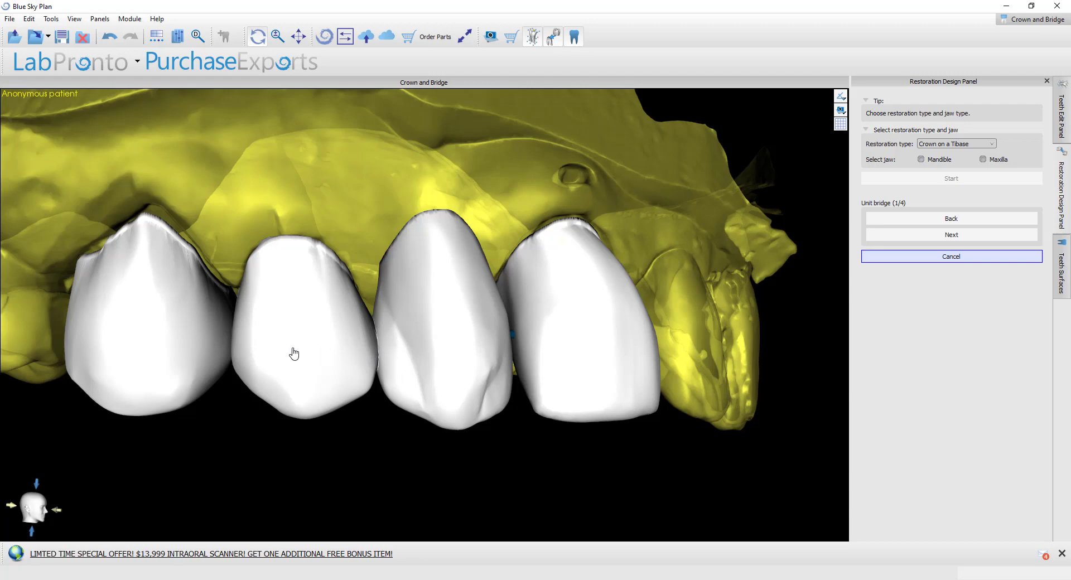
# Step: Examine the contacts between the neighbouring crowns and proceed to the connector between the two front-most crowns
pyautogui.moveTo(169, 357); pyautogui.dragTo(249, 357)
pyautogui.moveTo(248, 357); pyautogui.dragTo(227, 326, button='right')
pyautogui.moveTo(296, 343); pyautogui.dragTo(446, 326, button='middle')
pyautogui.moveTo(380, 384); pyautogui.dragTo(237, 375)
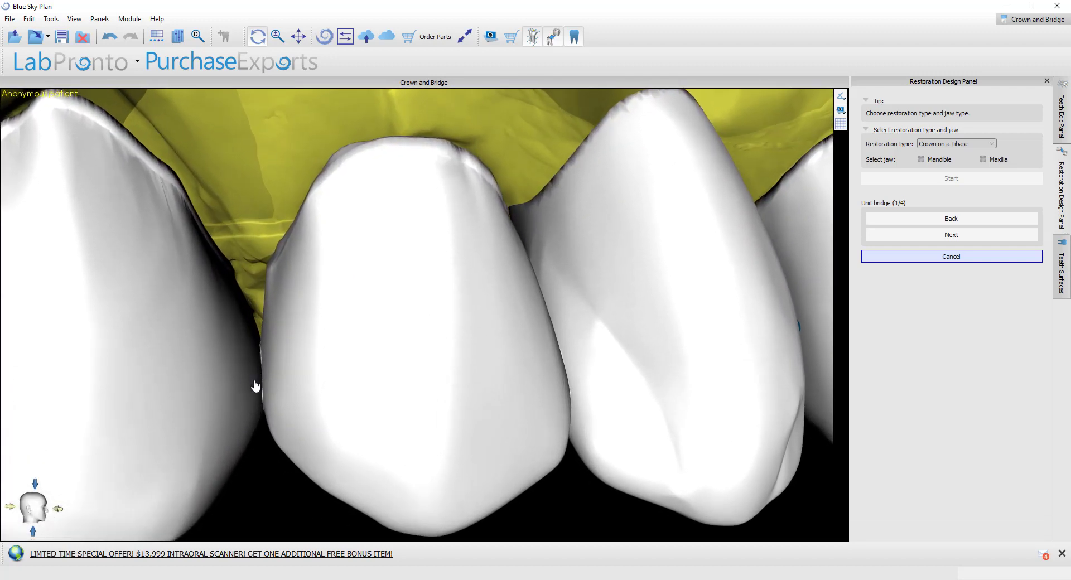
pyautogui.moveTo(501, 370); pyautogui.dragTo(438, 373)
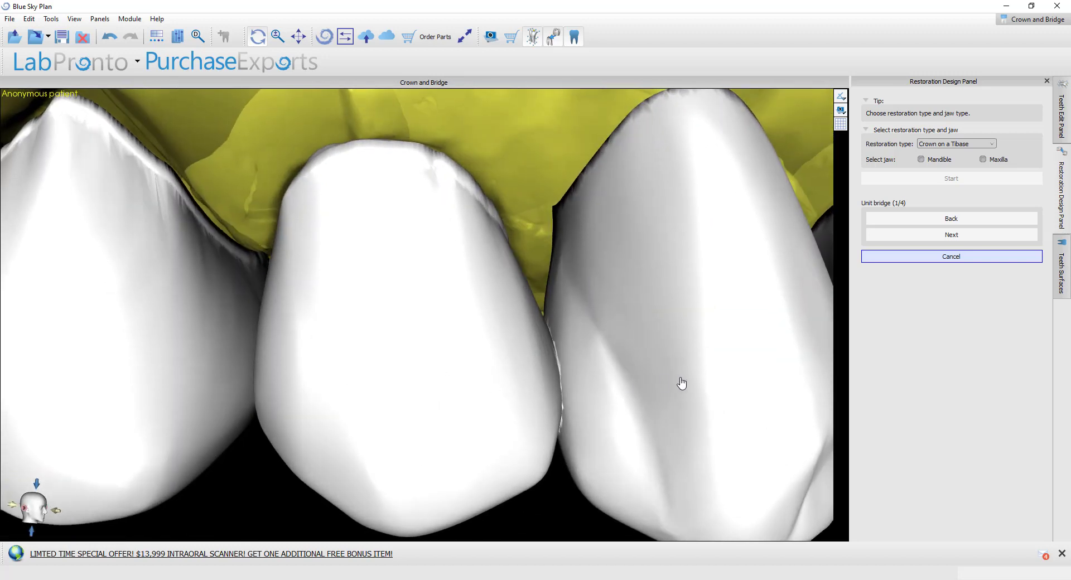
pyautogui.moveTo(682, 383); pyautogui.dragTo(442, 329)
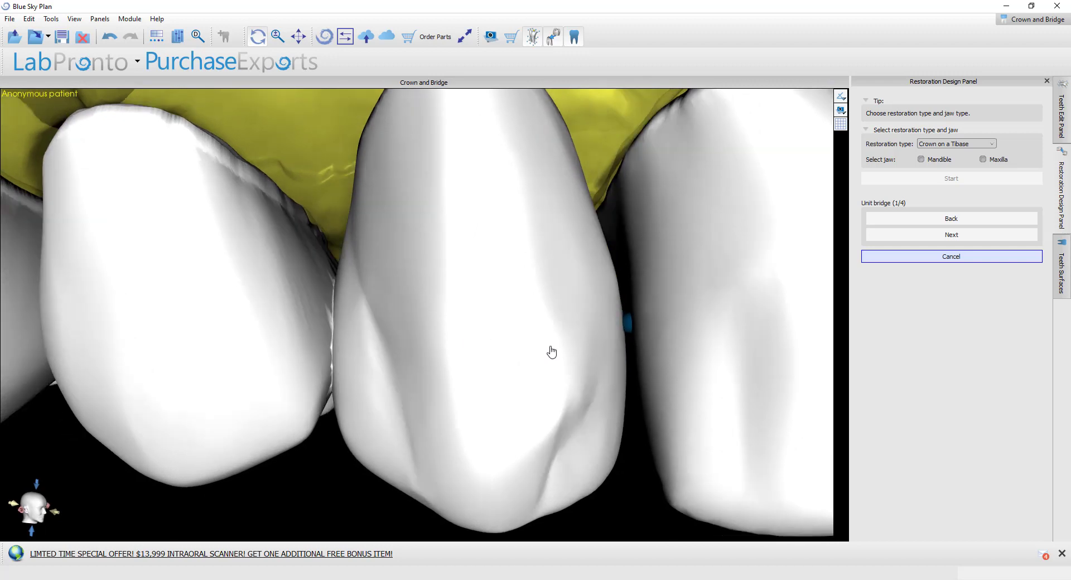
pyautogui.moveTo(569, 344); pyautogui.dragTo(543, 344)
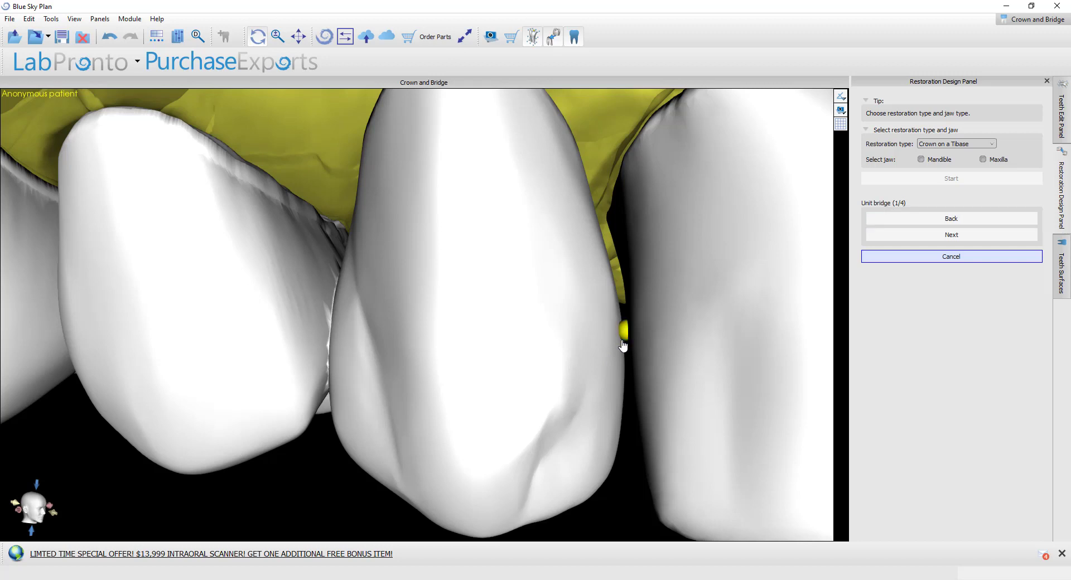
pyautogui.moveTo(611, 360); pyautogui.dragTo(626, 358)
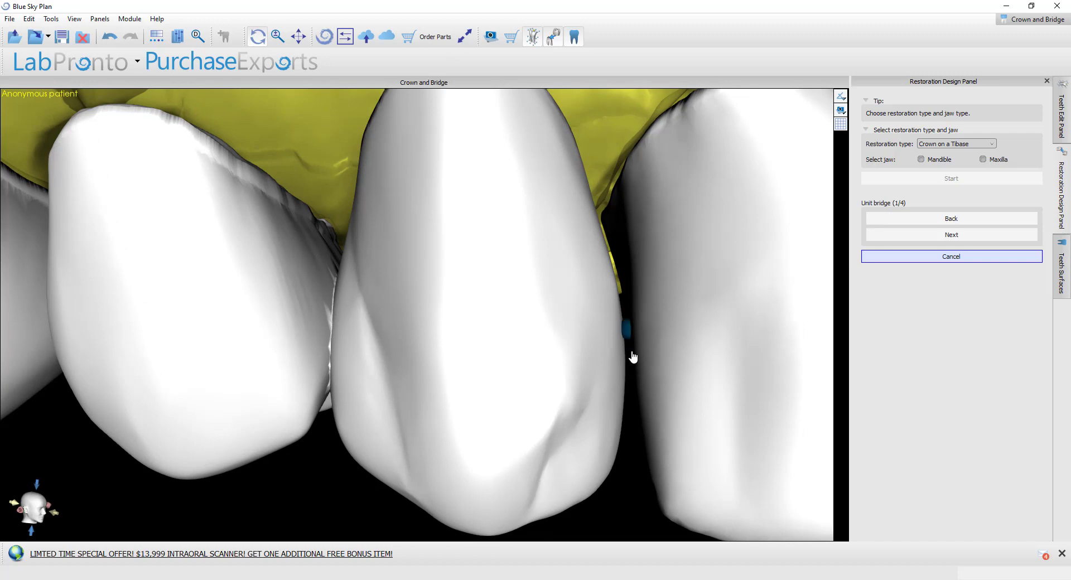
pyautogui.moveTo(643, 385); pyautogui.dragTo(688, 399)
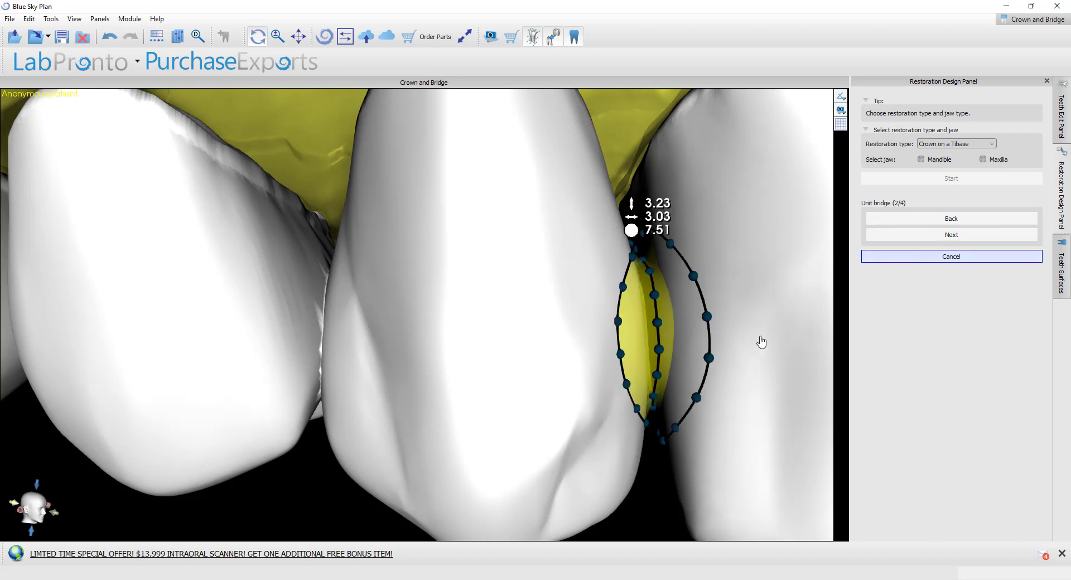
# Step: Reshape the connector outline between the two front-most crowns by moving its control points, and generate the connector
pyautogui.moveTo(761, 337); pyautogui.dragTo(702, 323, button='middle')
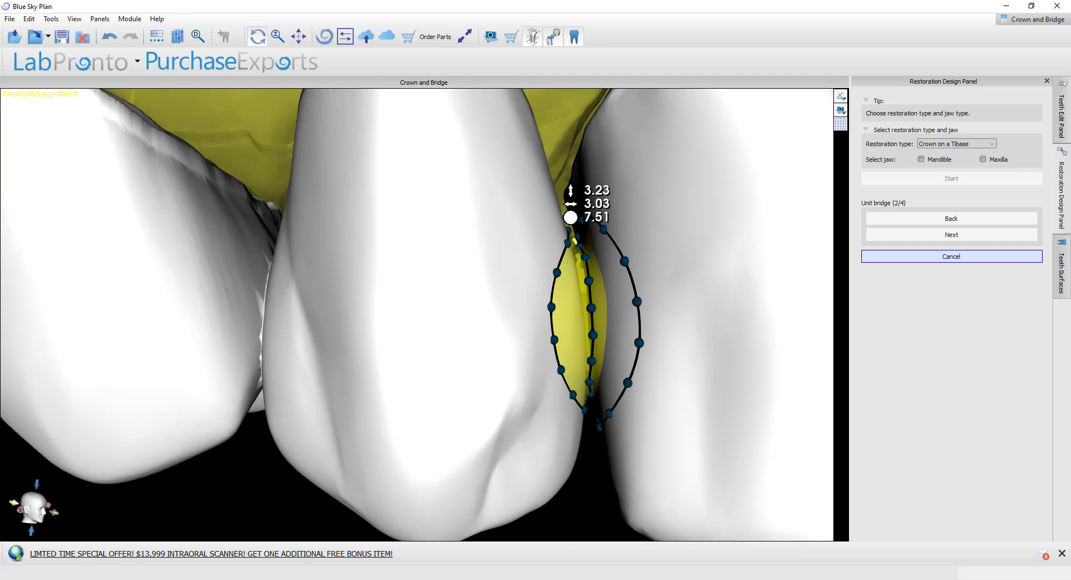
pyautogui.moveTo(720, 437); pyautogui.dragTo(687, 408)
pyautogui.moveTo(694, 425); pyautogui.dragTo(693, 407, button='middle')
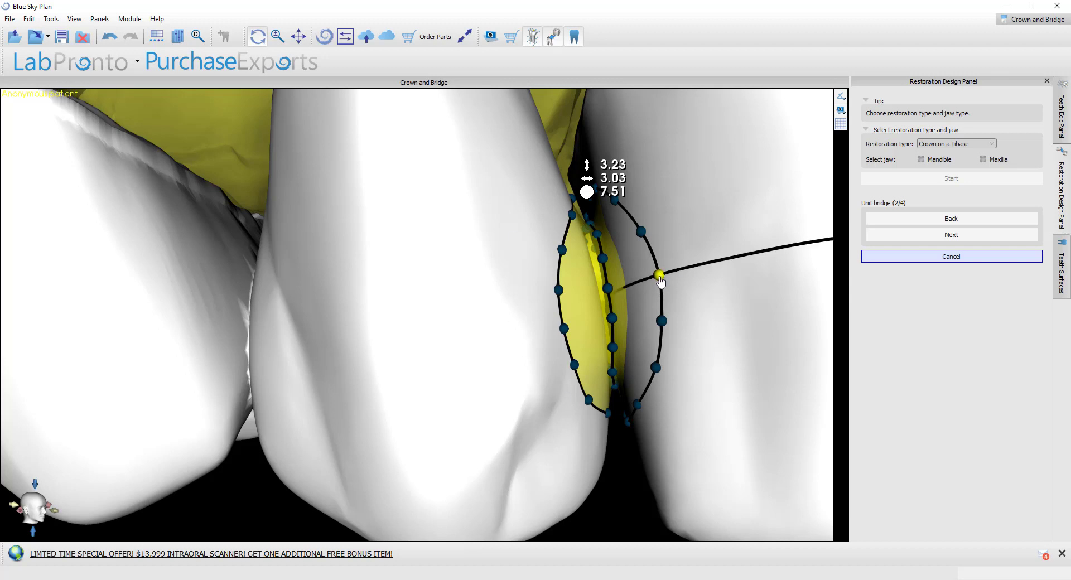
pyautogui.moveTo(660, 277); pyautogui.dragTo(655, 276)
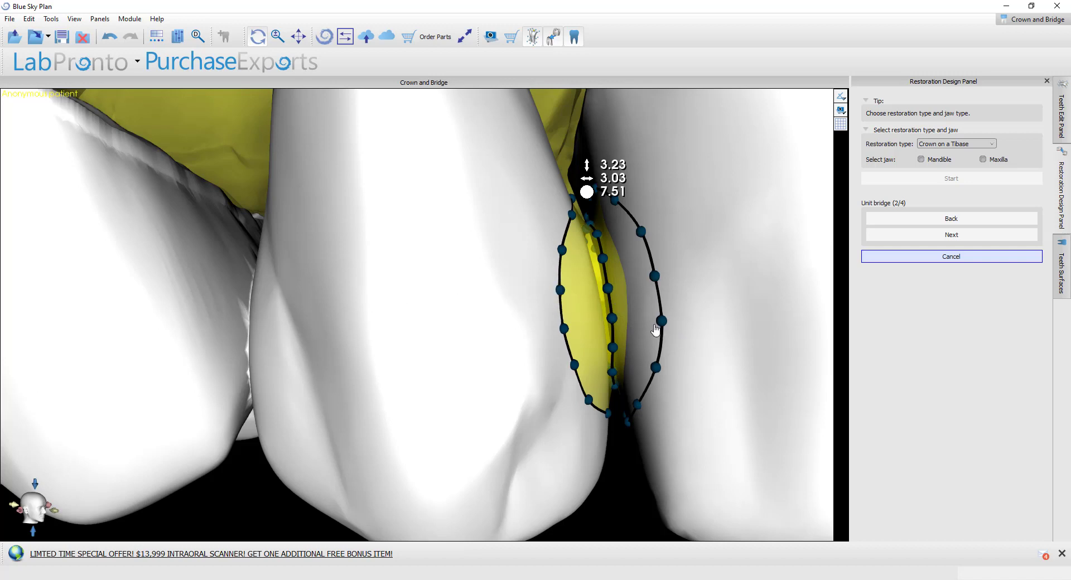
pyautogui.moveTo(662, 322); pyautogui.dragTo(558, 337)
pyautogui.moveTo(694, 472)
pyautogui.mouseDown()
pyautogui.moveTo(684, 433)
pyautogui.moveTo(669, 430)
pyautogui.moveTo(681, 430)
pyautogui.mouseUp()
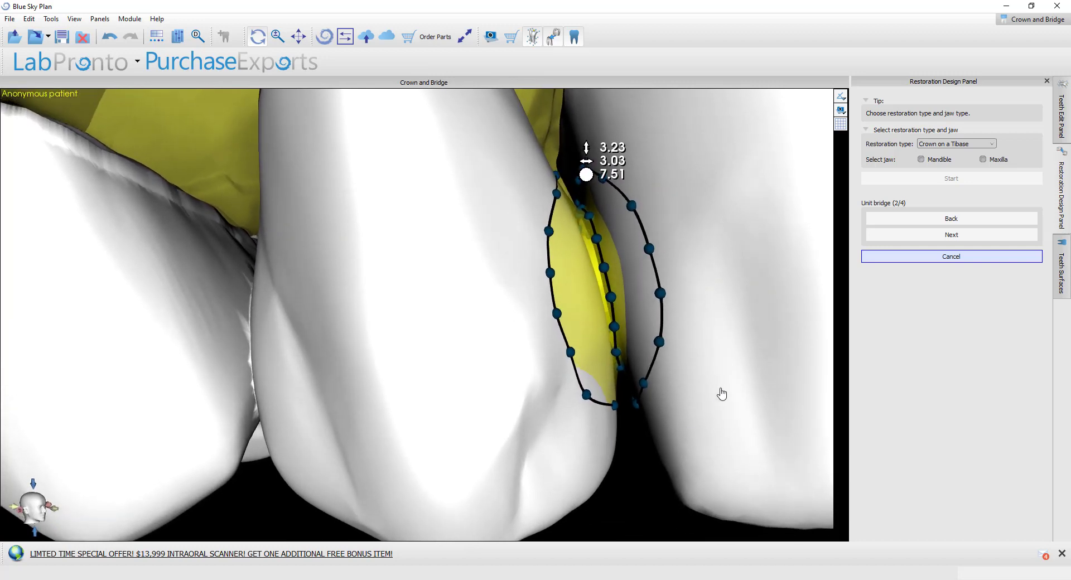
pyautogui.moveTo(725, 333); pyautogui.dragTo(693, 327)
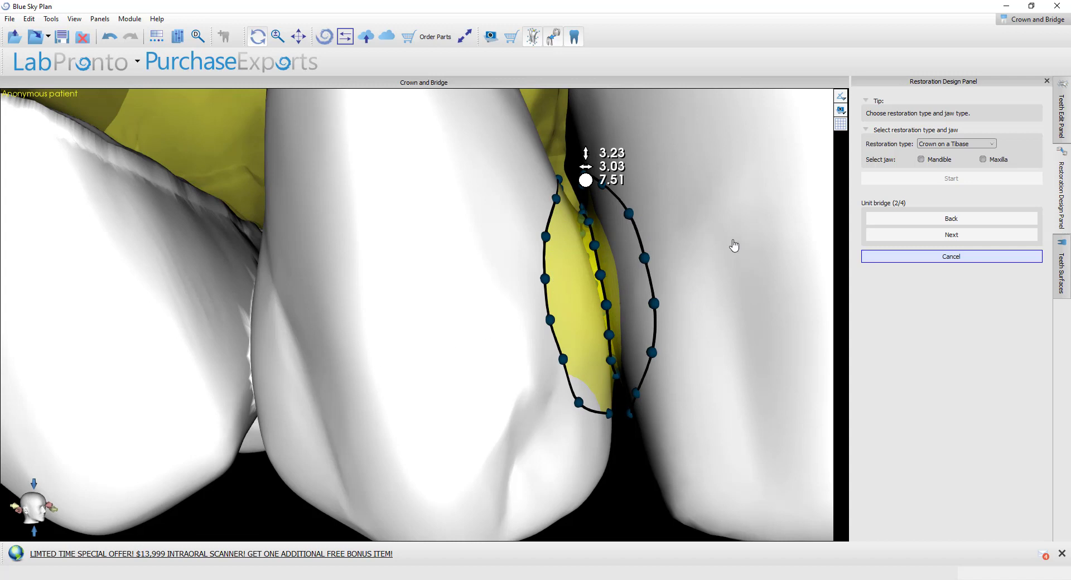
pyautogui.click(909, 235)
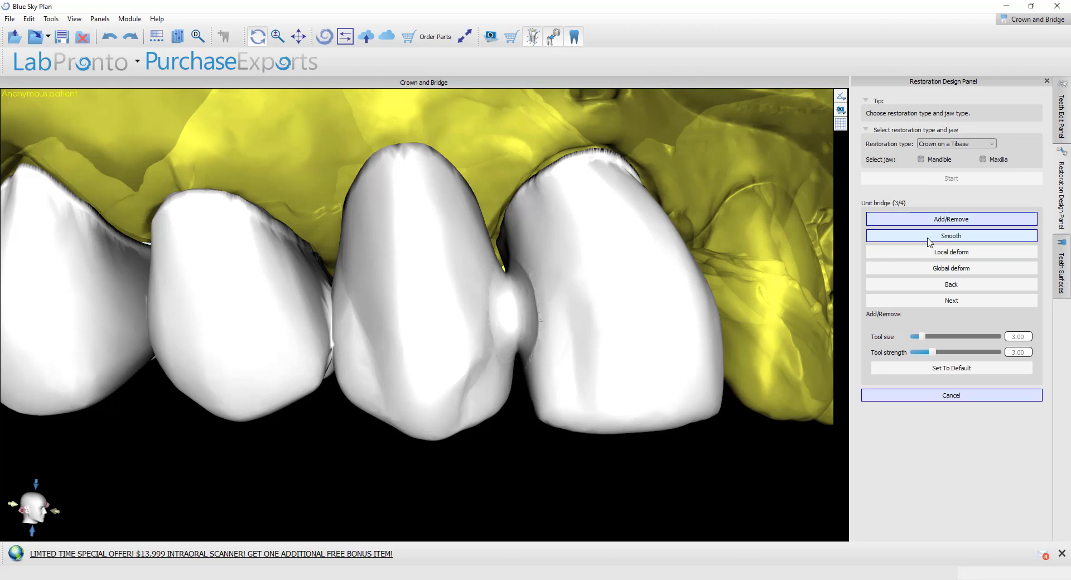
# Step: Smooth the new connector and the neighbouring crown contact using a Smooth tool strength of 2.00
pyautogui.moveTo(254, 331); pyautogui.dragTo(296, 332, button='middle')
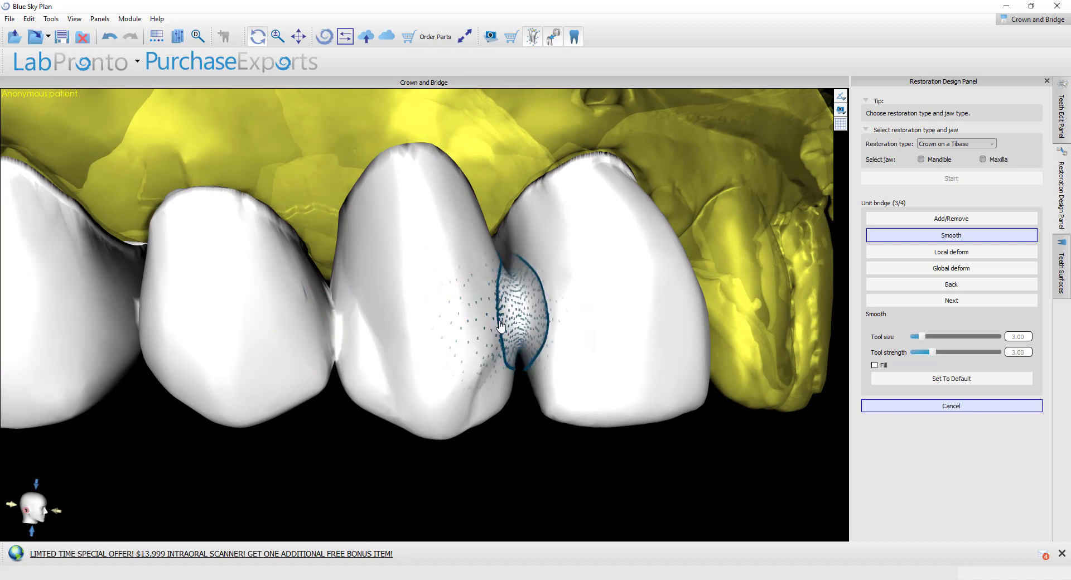
pyautogui.moveTo(931, 351); pyautogui.dragTo(918, 352)
pyautogui.moveTo(518, 318); pyautogui.dragTo(514, 314)
pyautogui.click(331, 311)
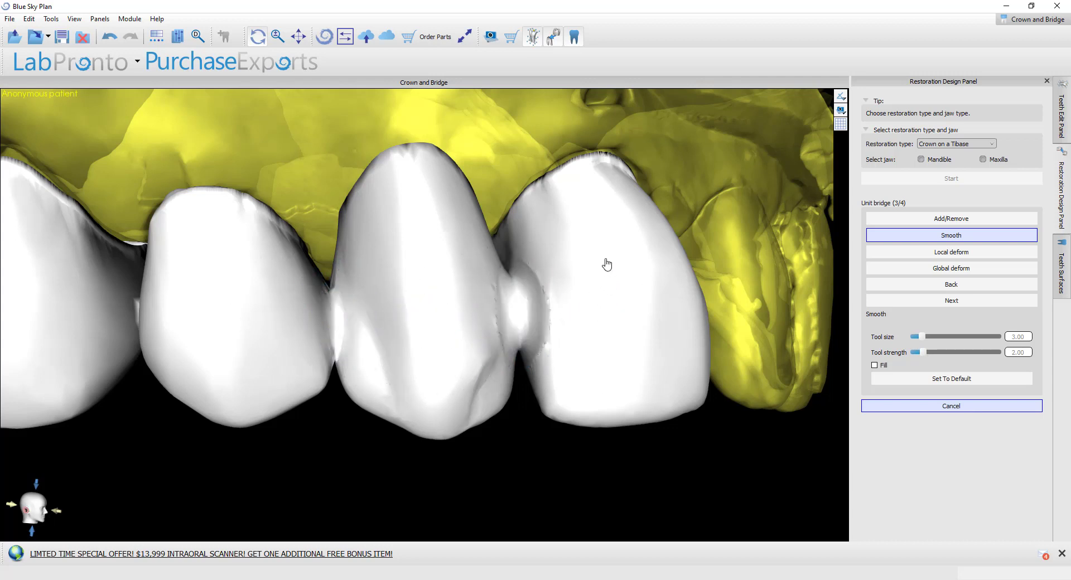
pyautogui.click(521, 281)
pyautogui.moveTo(784, 470); pyautogui.dragTo(759, 463)
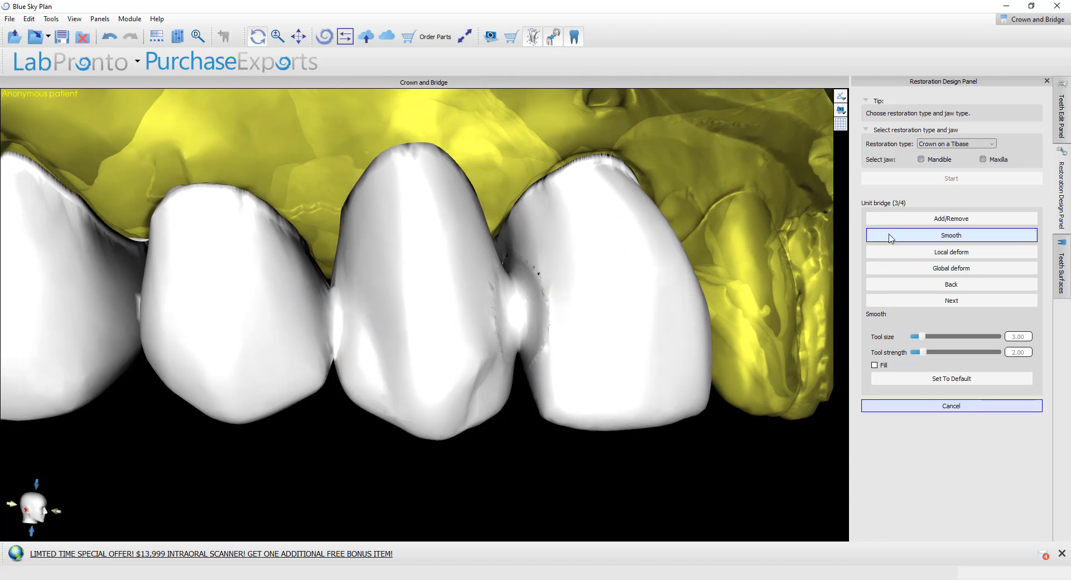
# Step: Accept the default insertion direction with undercuts up to 0.10 and finish generating the bridge
pyautogui.click(915, 301)
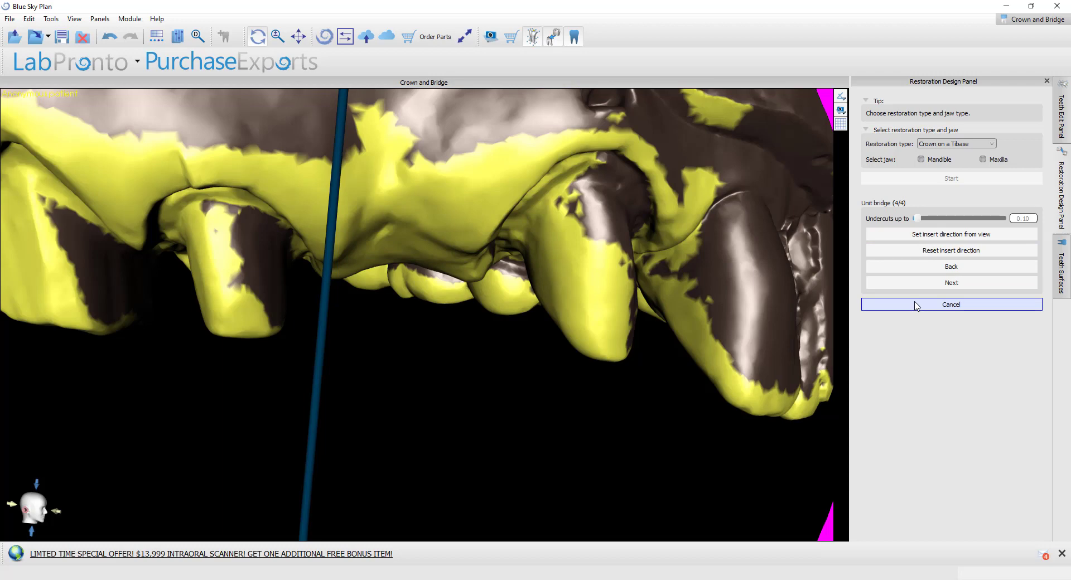
pyautogui.moveTo(625, 226); pyautogui.dragTo(693, 462, button='right')
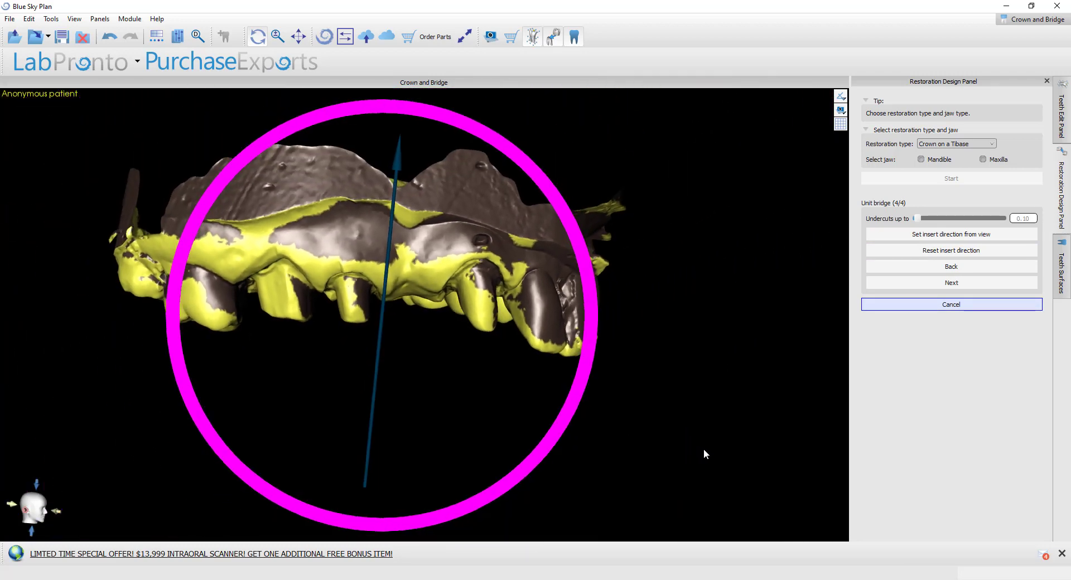
pyautogui.click(946, 286)
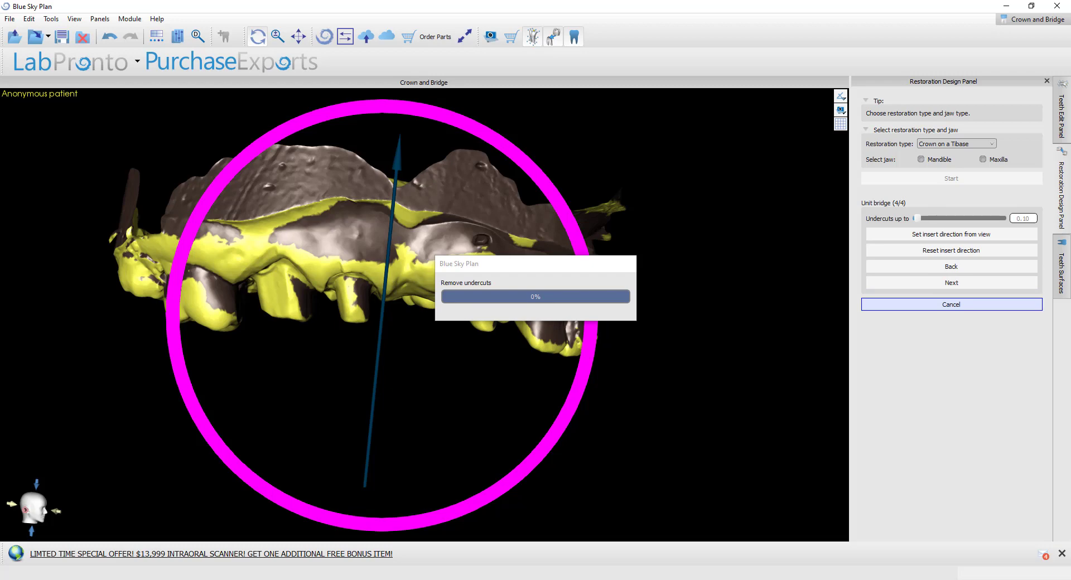
pyautogui.moveTo(779, 358); pyautogui.dragTo(630, 306)
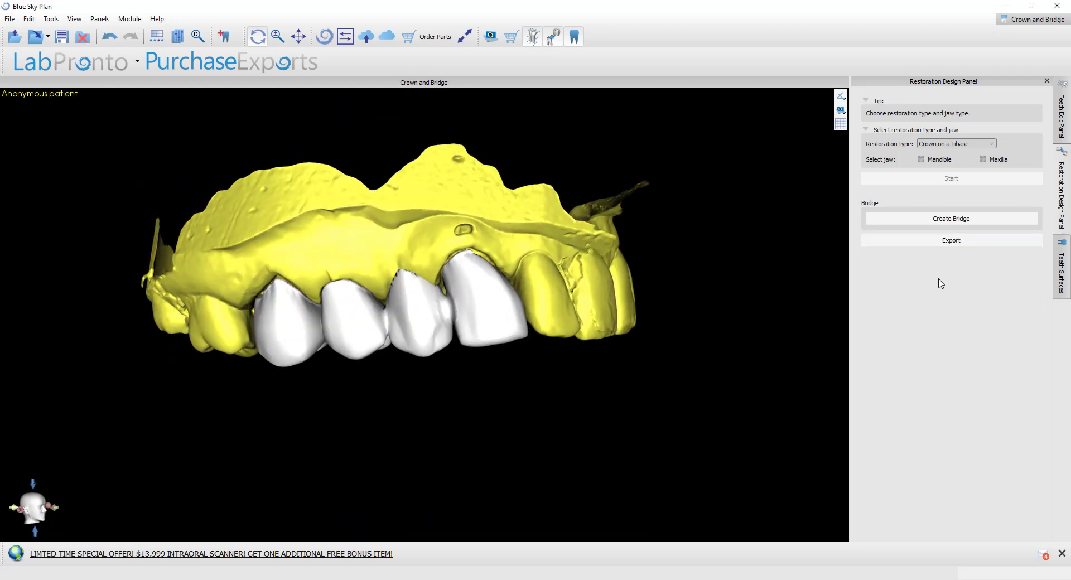
# Step: Show the Bridge surface and hide the upper jaw model to inspect the finished bridge on its own
pyautogui.click(1061, 274)
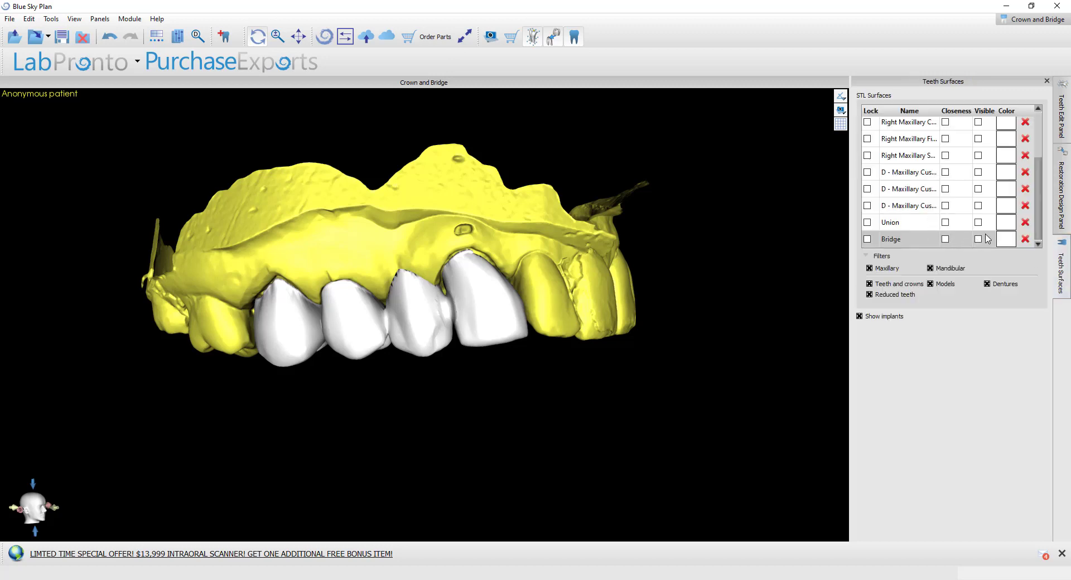
pyautogui.scroll(3, 998, 226)
pyautogui.scroll(-3, 994, 222)
pyautogui.click(977, 239)
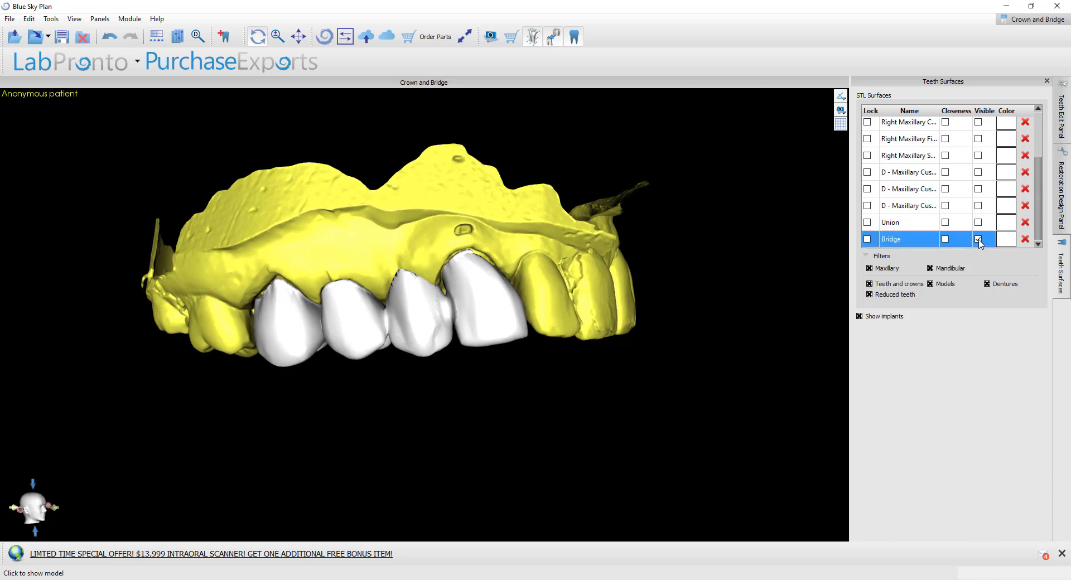
pyautogui.scroll(3, 981, 163)
pyautogui.click(978, 160)
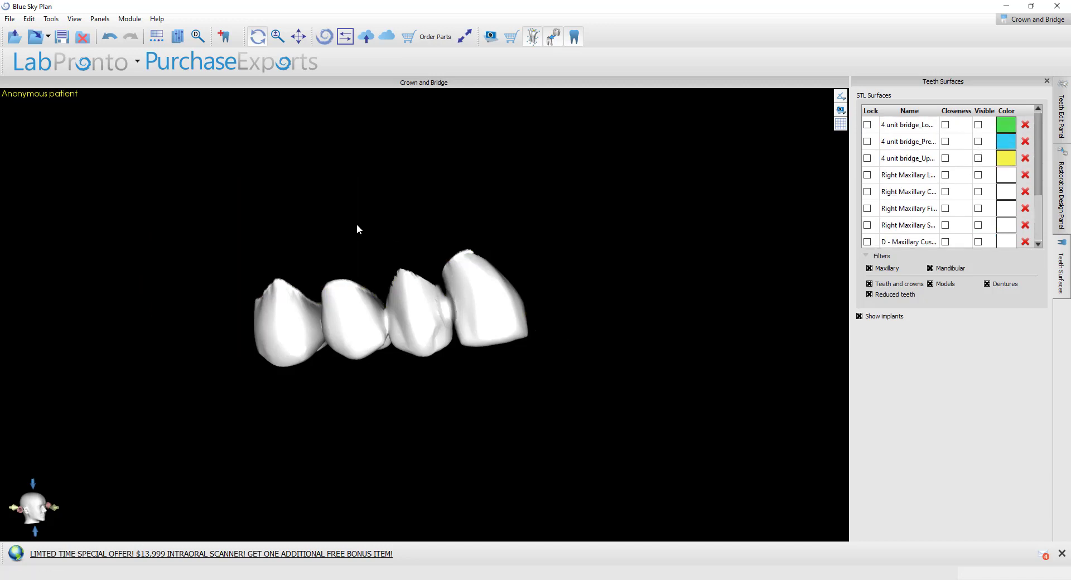
pyautogui.moveTo(342, 232); pyautogui.dragTo(413, 251)
# Step: Open the project's data export options for the bridge
pyautogui.scroll(-3, 927, 237)
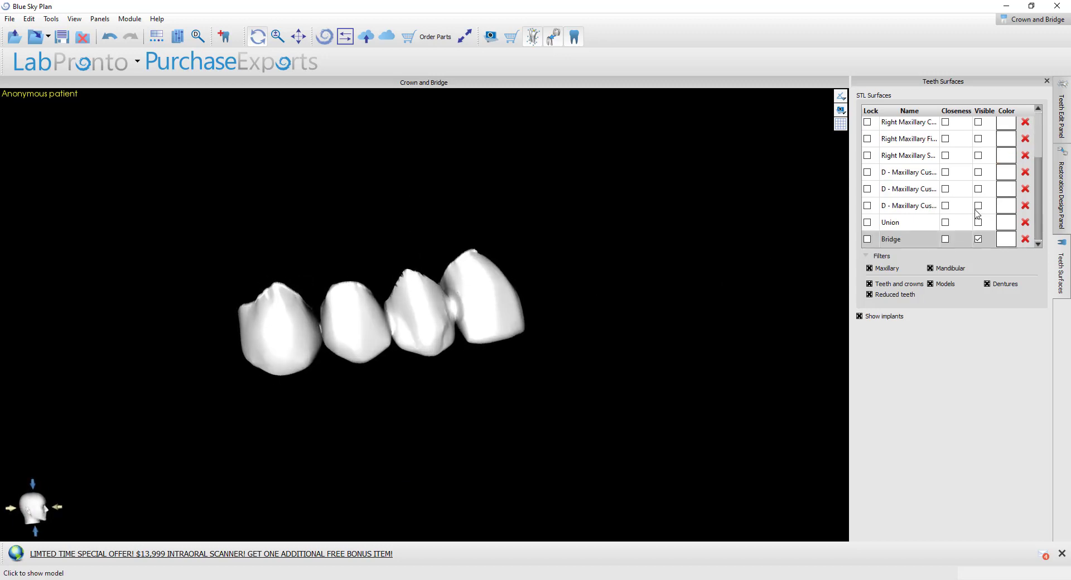
pyautogui.click(9, 18)
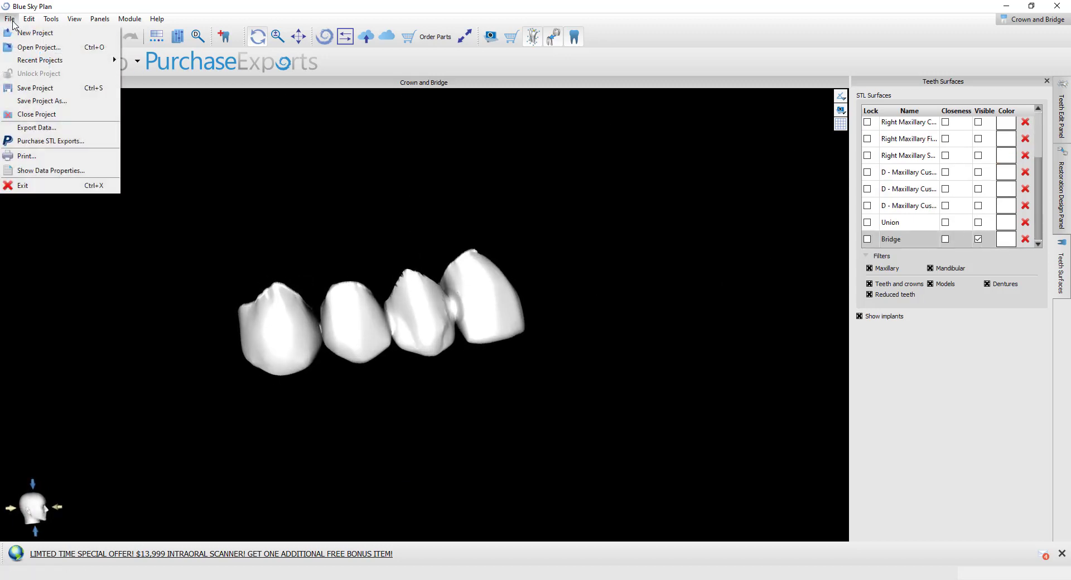
pyautogui.click(29, 128)
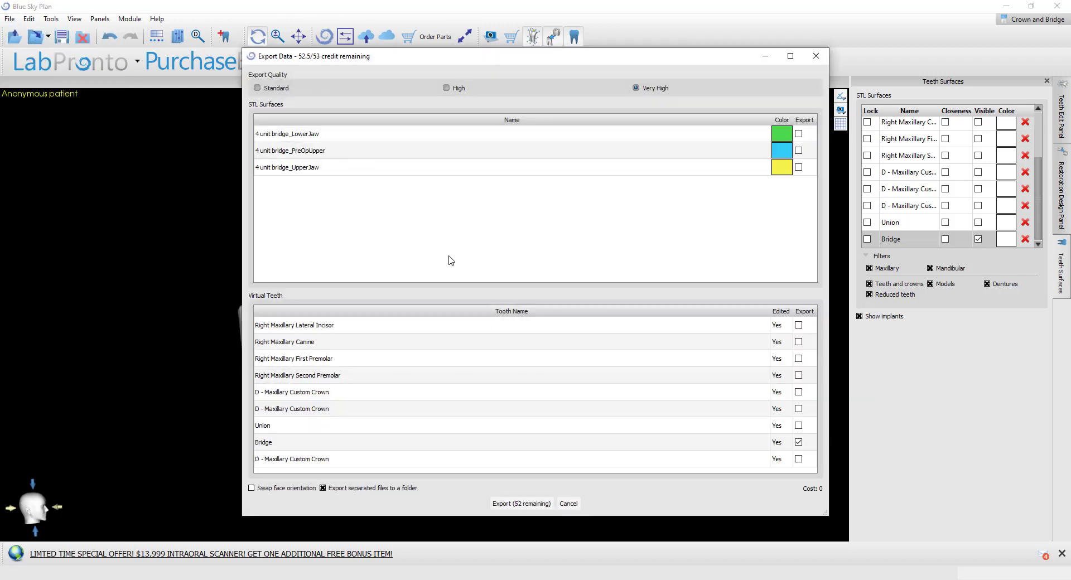